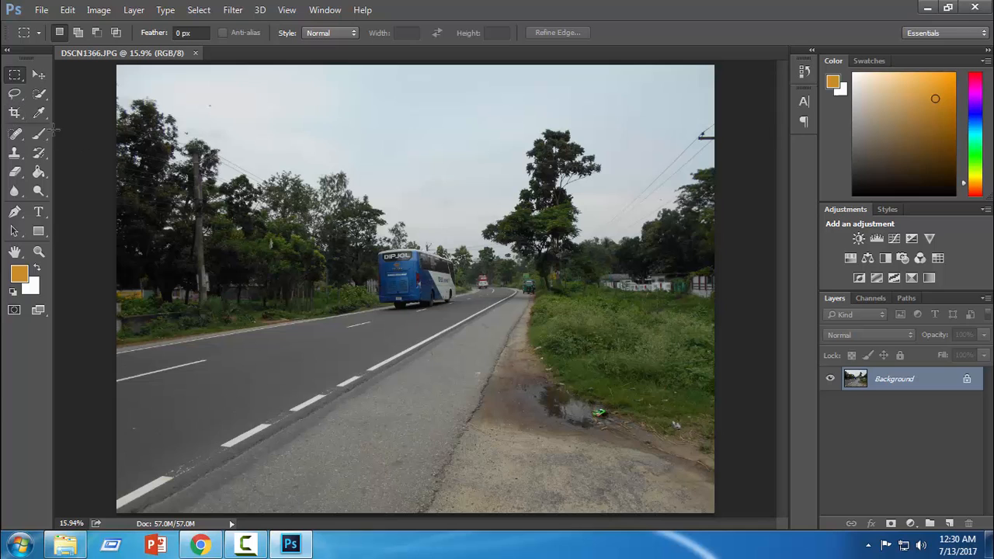
Crop the road photo to the 16:9 ratio at 1920 by 1080, keeping the full image width.
left_click(16, 112)
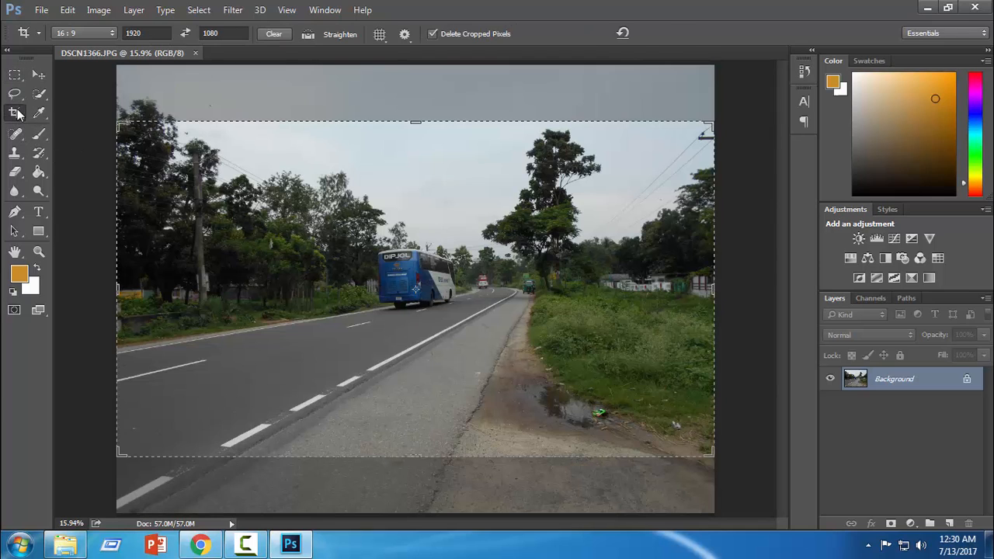
left_click(136, 32)
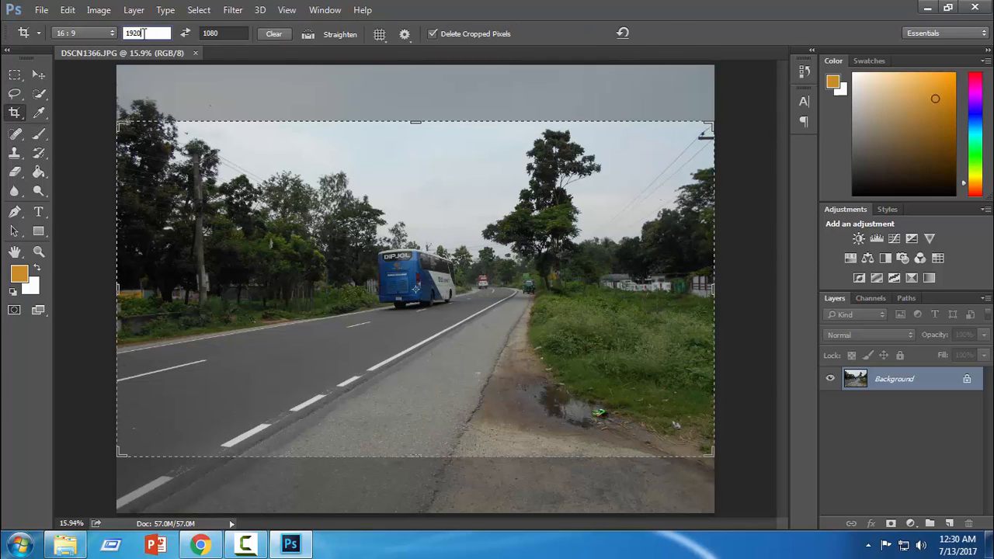
left_click(231, 33)
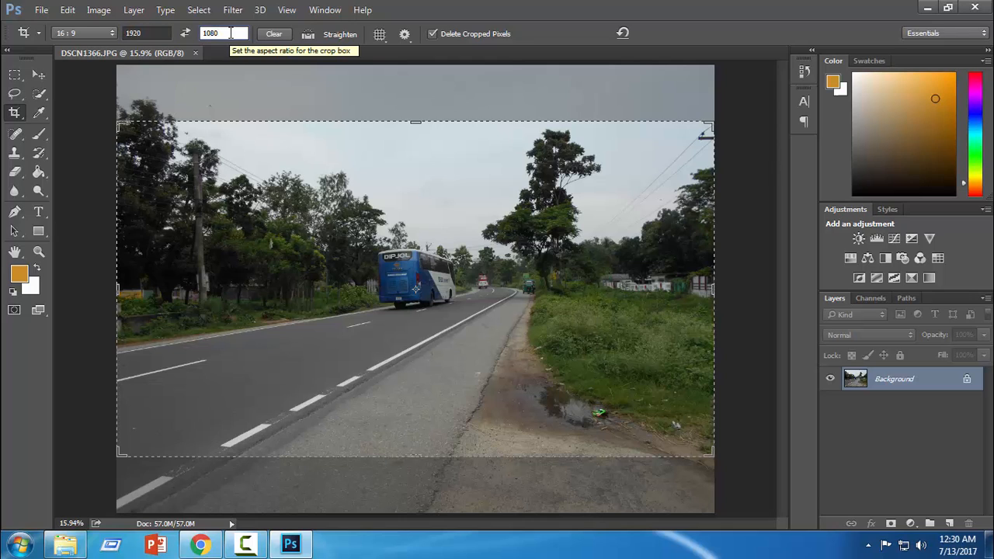
key("Return")
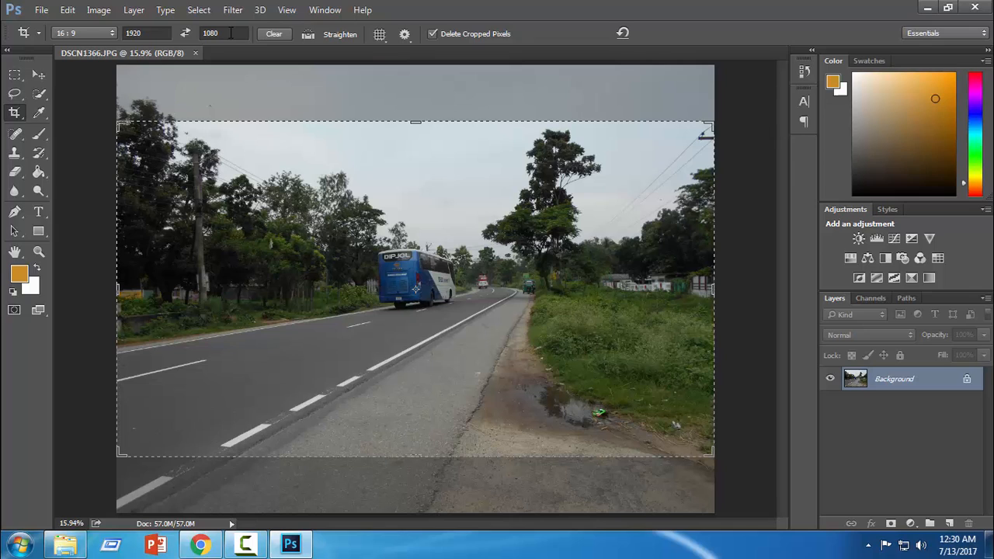
left_click(531, 137)
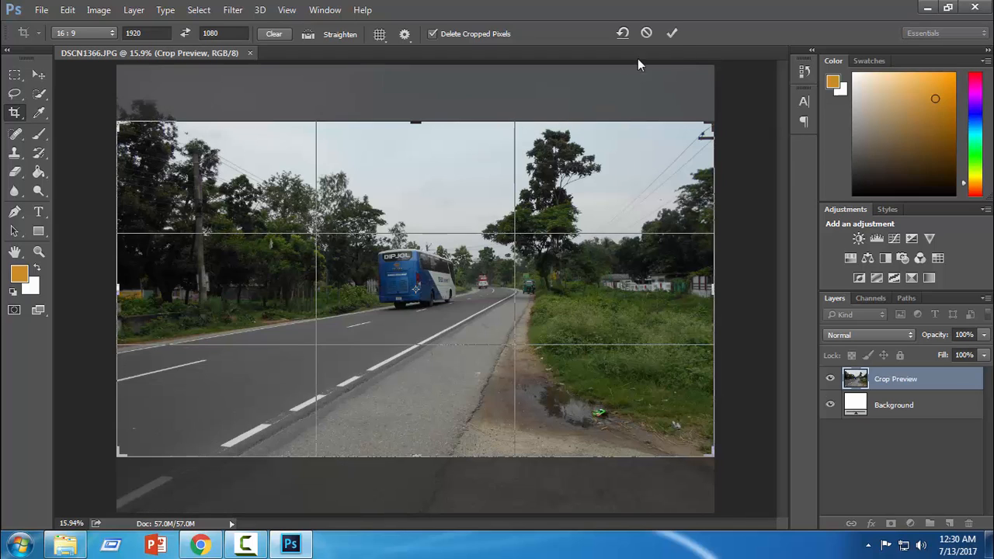
left_click(672, 34)
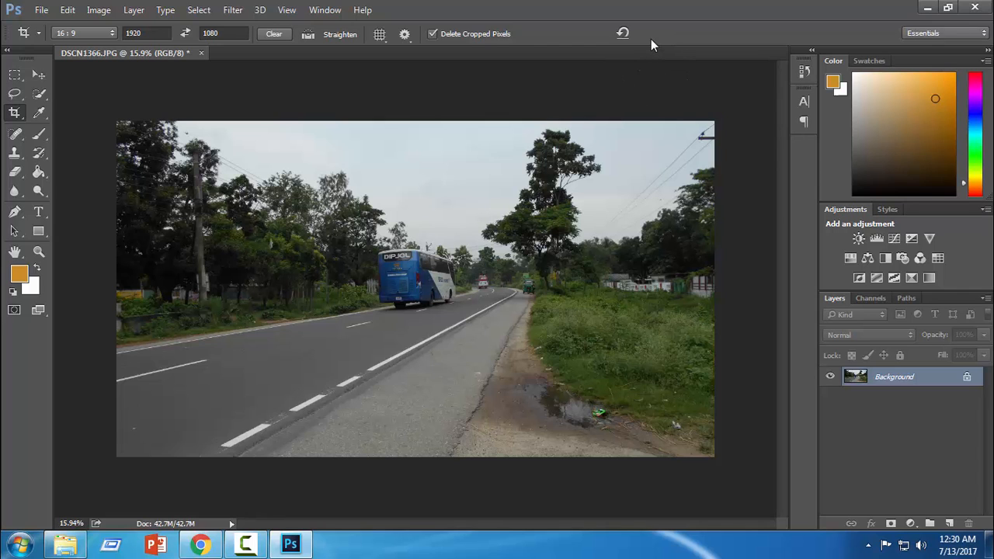
key("ctrl+0")
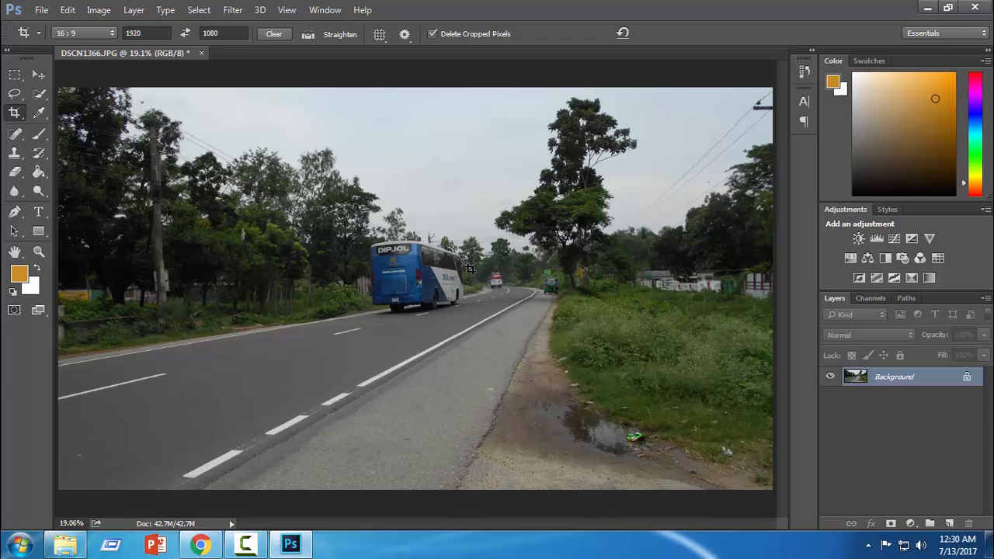
Open the photo in the Camera Raw filter and set white balance to Auto, exposure to +0.20 and contrast to +20.
key("ctrl")
key("ctrl+shift+a")
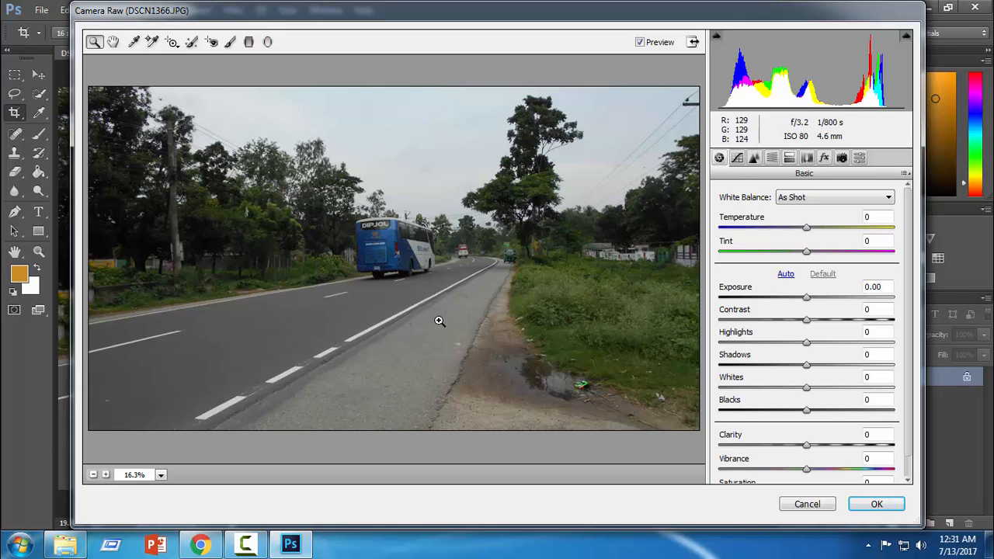
left_click(802, 200)
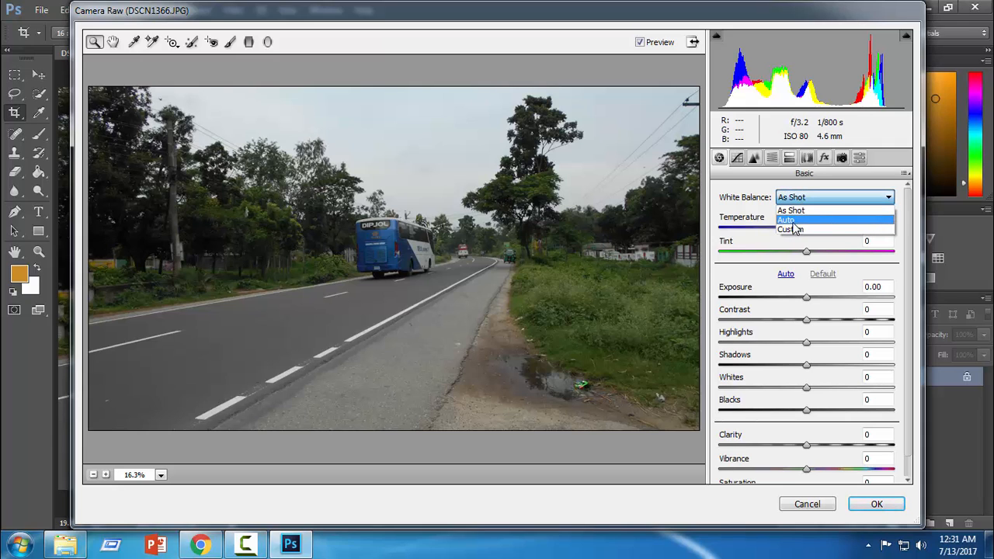
left_click(789, 220)
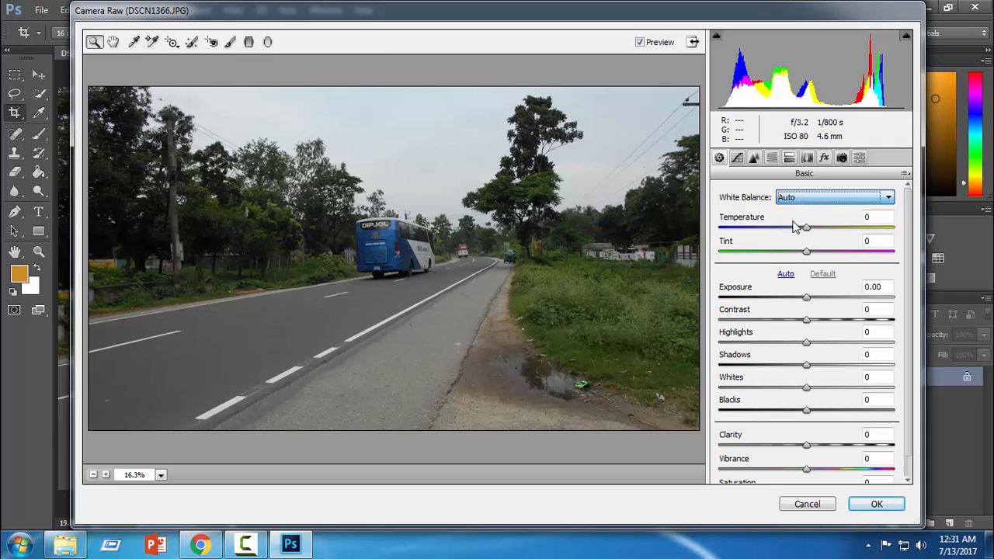
left_click(812, 303)
left_click_drag(815, 305, 828, 324)
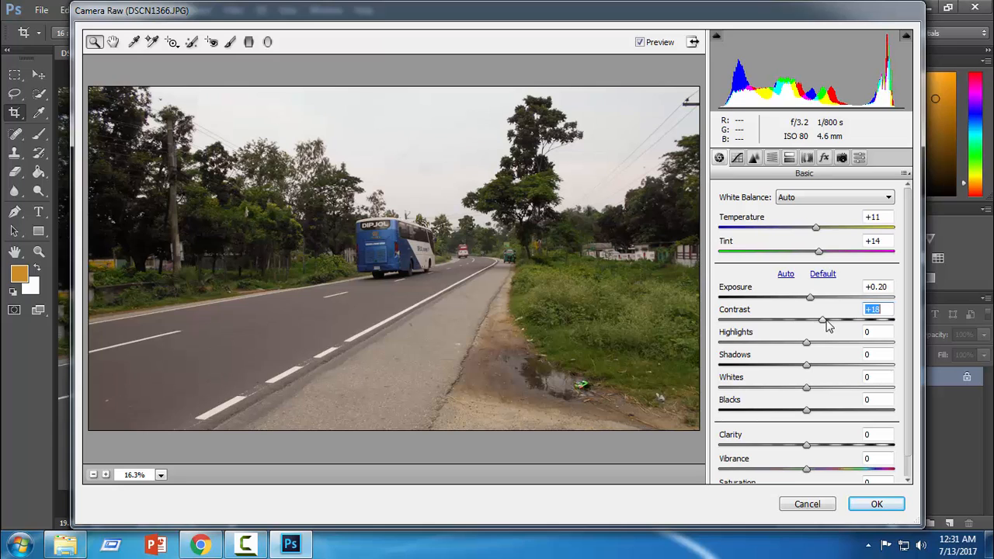
Raise vibrance to +58 and saturation to +62, and apply the Camera Raw adjustments.
scroll(803, 351, "down", 1)
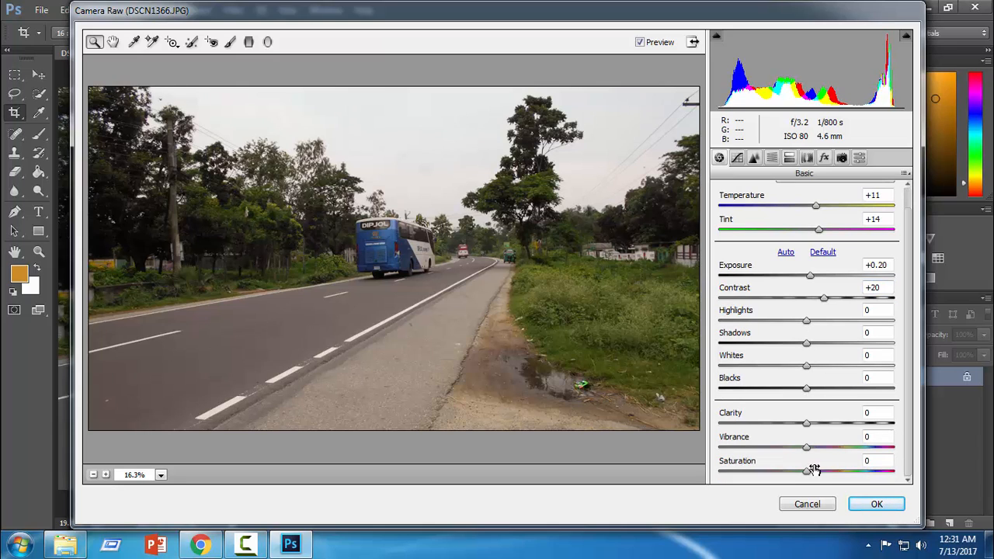
left_click_drag(812, 449, 862, 454)
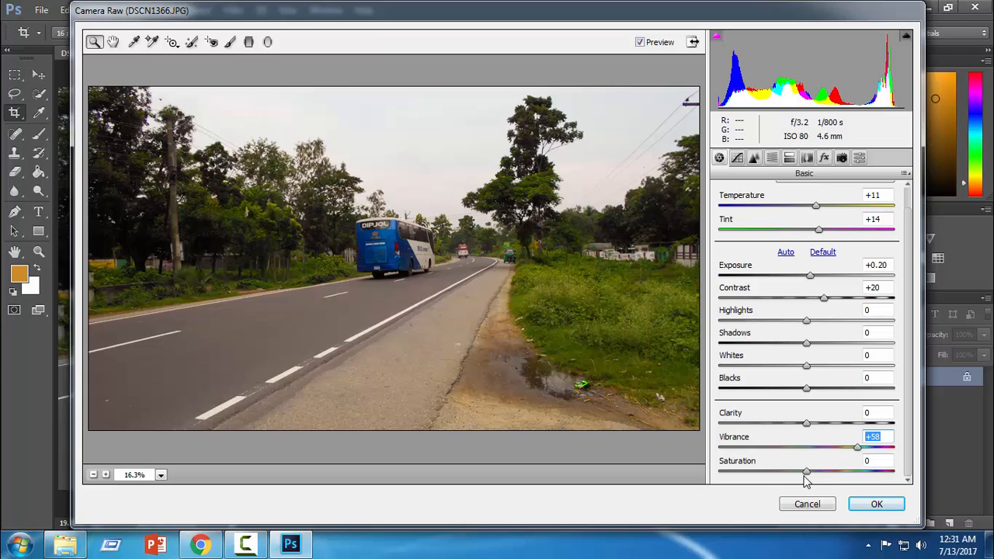
left_click_drag(807, 471, 862, 474)
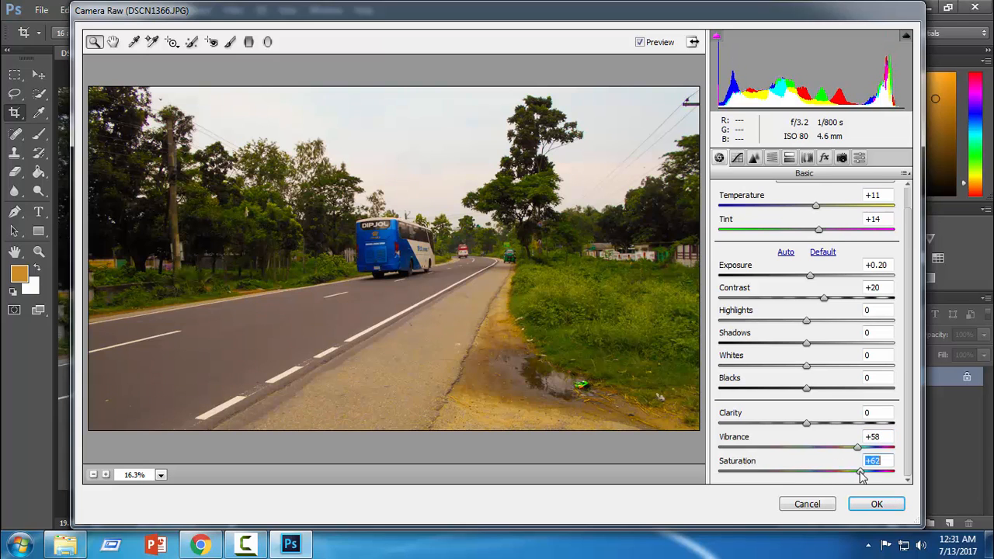
left_click(874, 505)
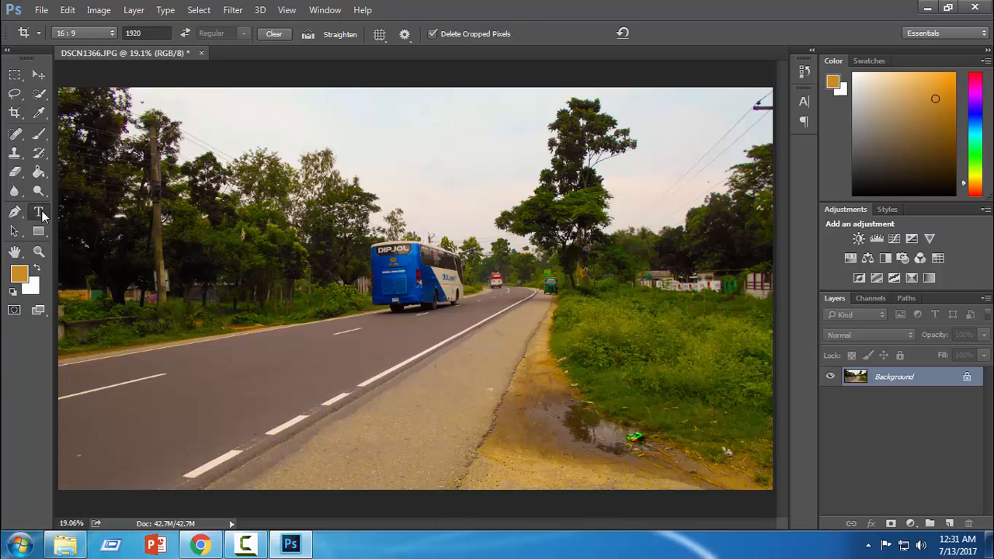
Add the text "DIPJOL" in 48 pt Bebas Neue Regular on the roadside grass, keeping the dark blue color.
left_click(39, 212)
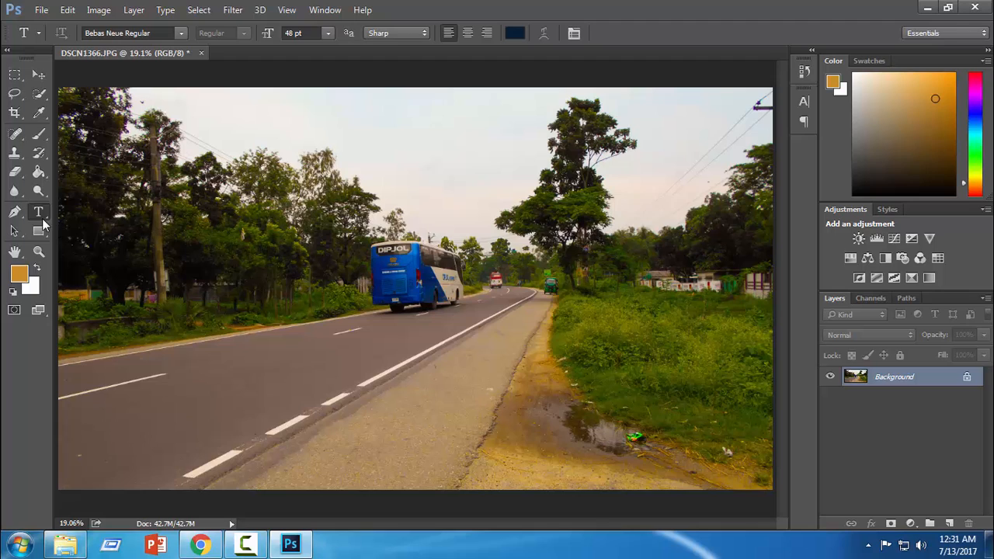
left_click(578, 359)
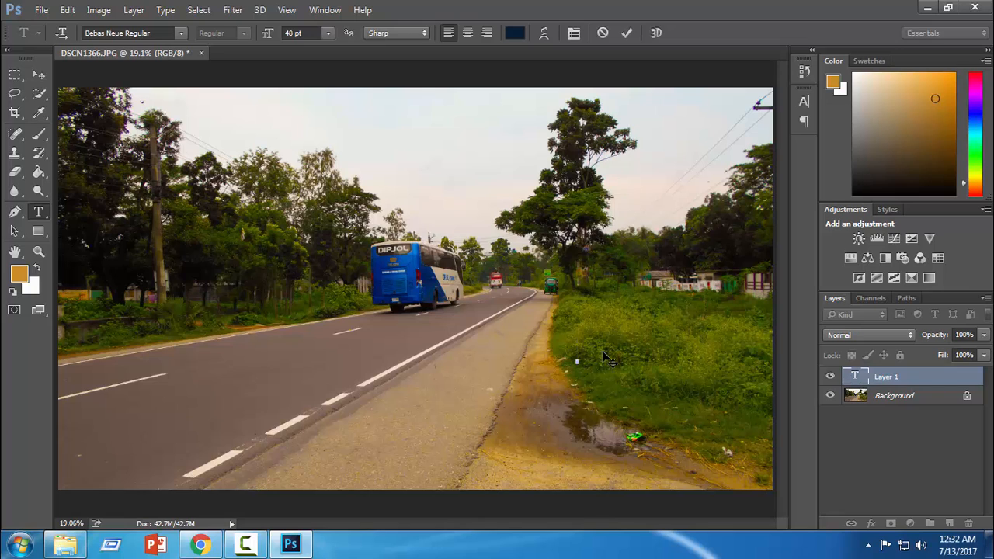
type("DIPJOL")
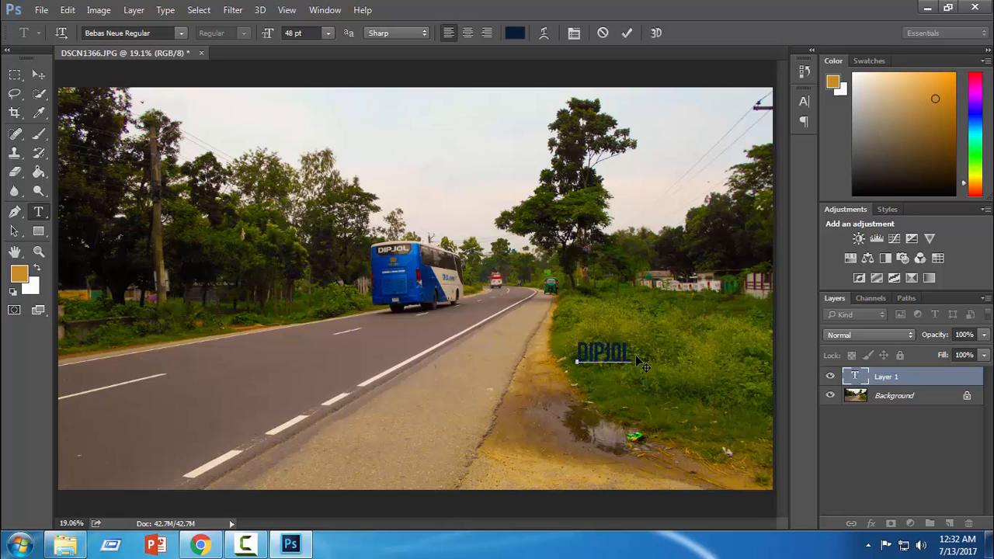
left_click_drag(631, 354, 554, 366)
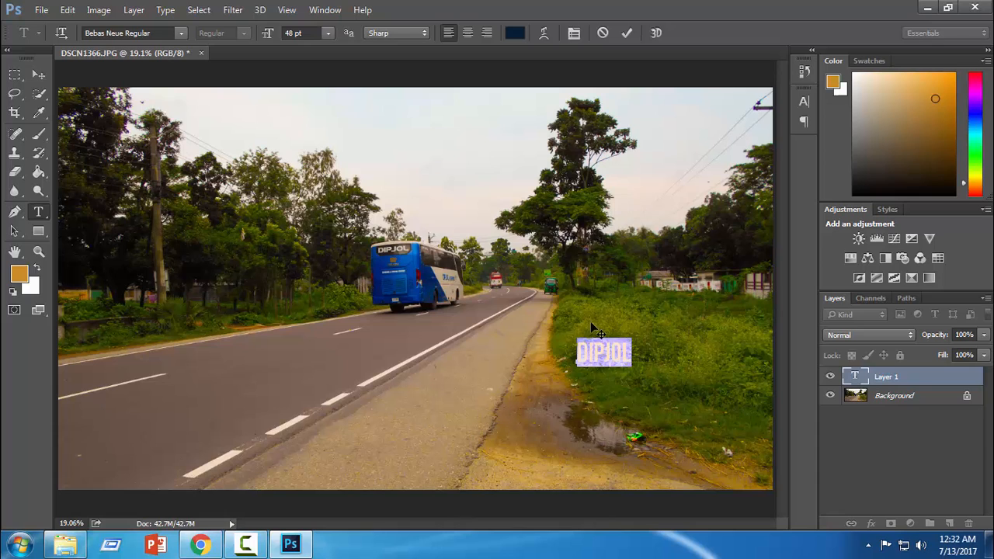
left_click(515, 34)
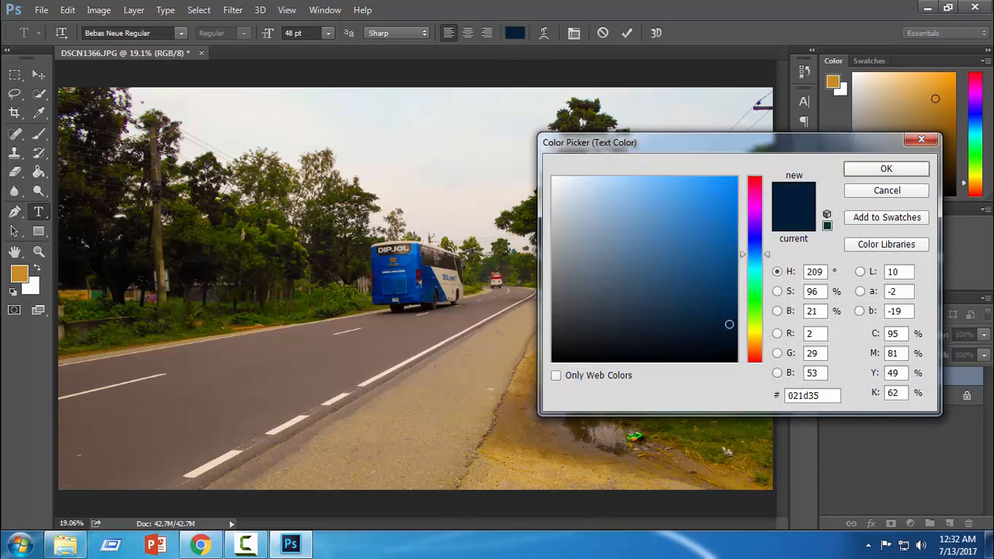
left_click(853, 168)
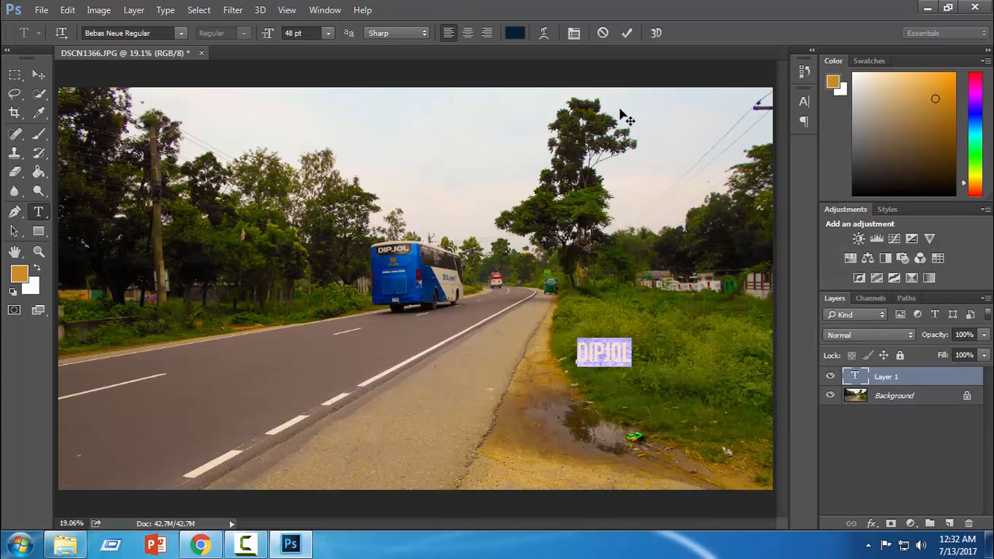
left_click(626, 33)
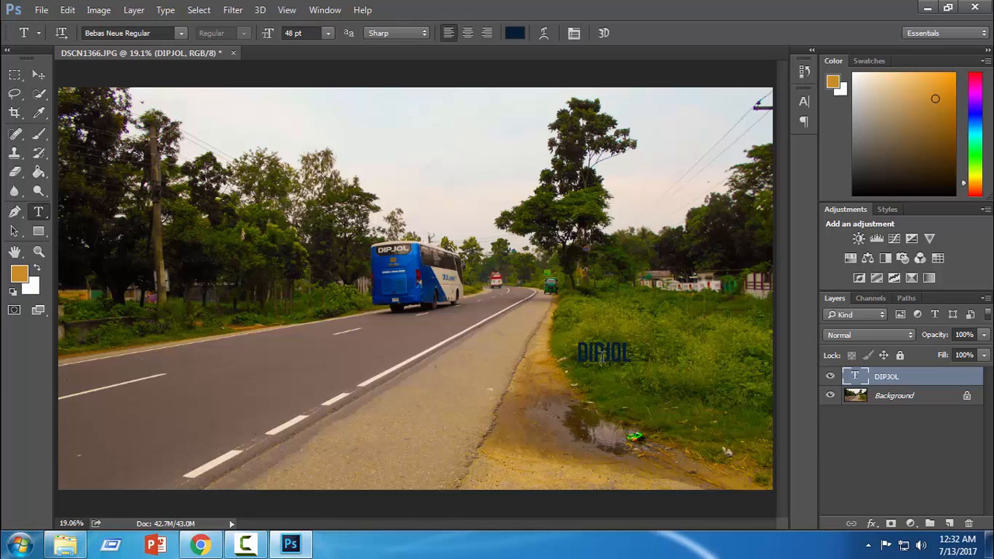
Try enlarging the DIPJOL text to about 350% width and 210% height, cancel the transform and delete the text layer.
key("ctrl+t")
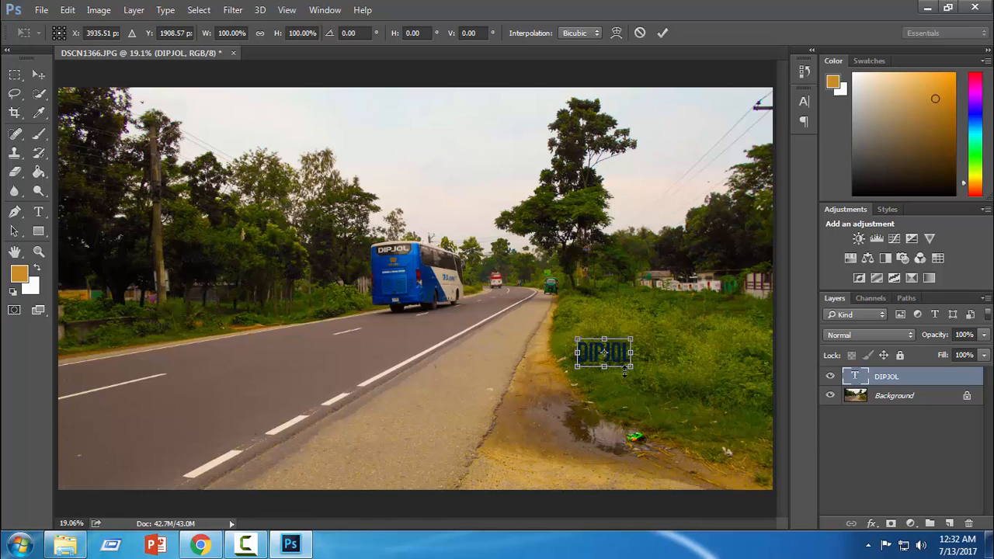
left_click_drag(632, 369, 768, 402)
left_click_drag(742, 372, 739, 331)
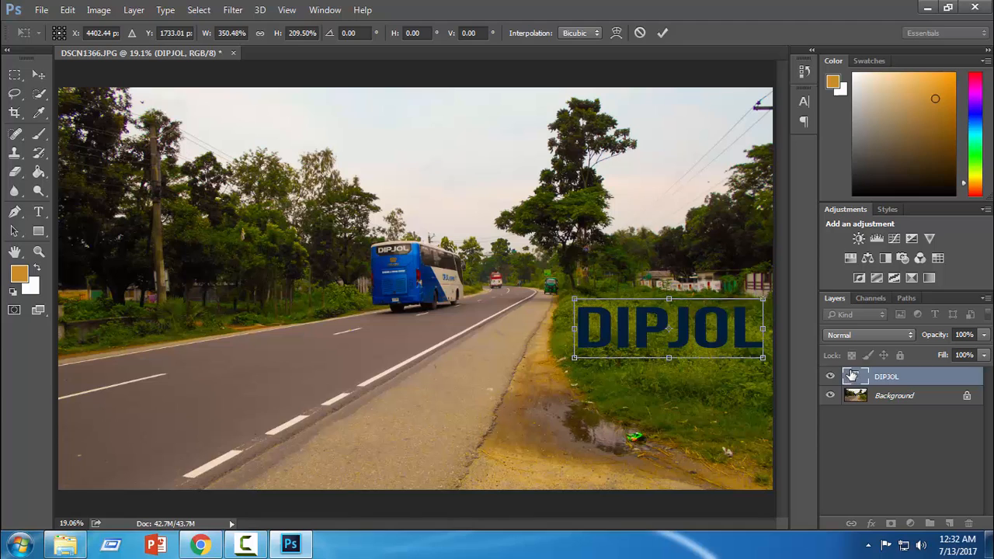
left_click(640, 32)
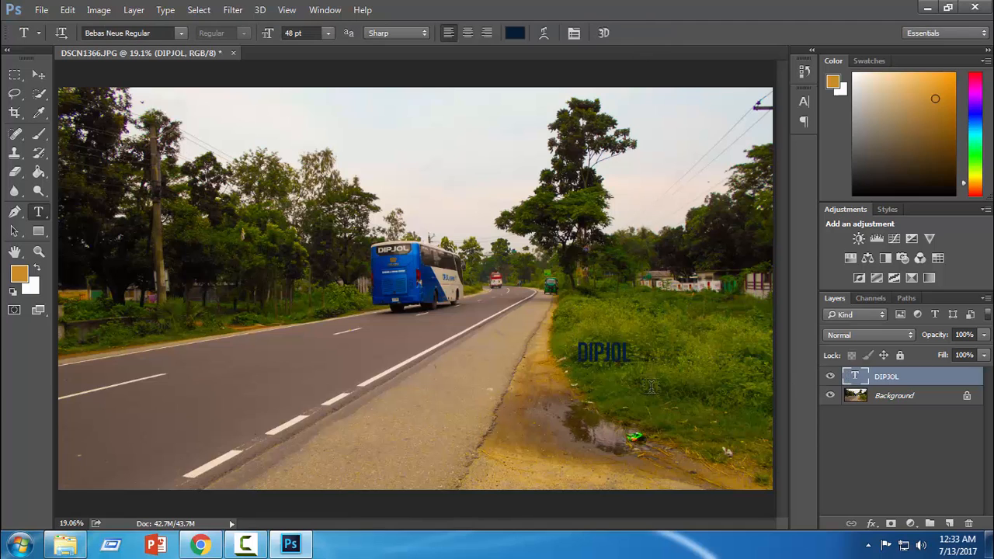
key("Delete")
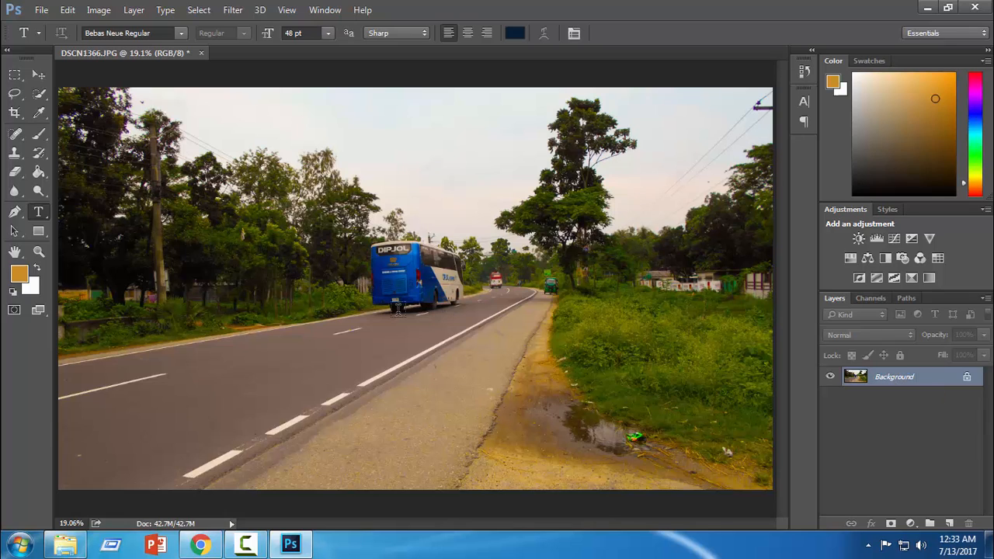
Add a solid color fill layer with hue 0, saturation 0 and brightness 16, and set its blend mode to Exclusion.
left_click(911, 526)
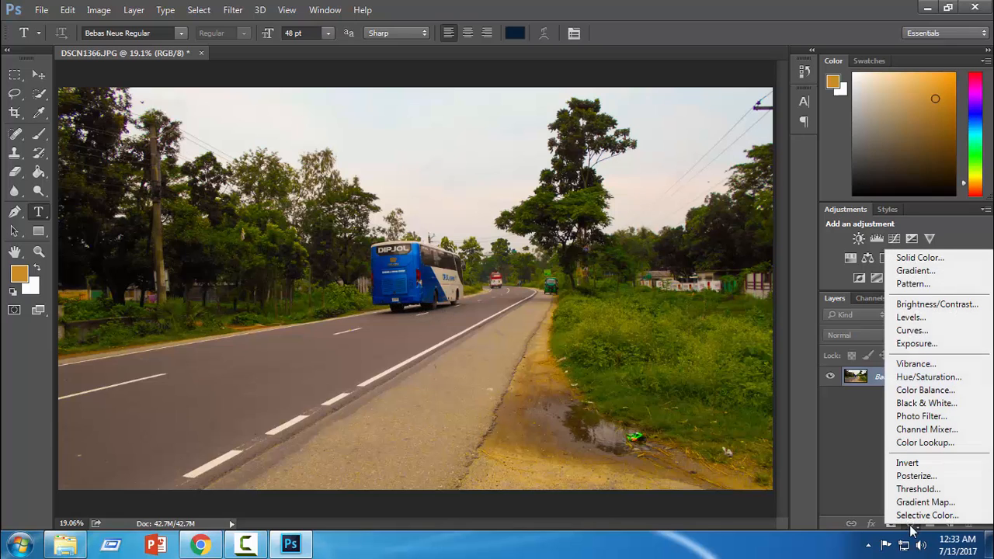
left_click(914, 260)
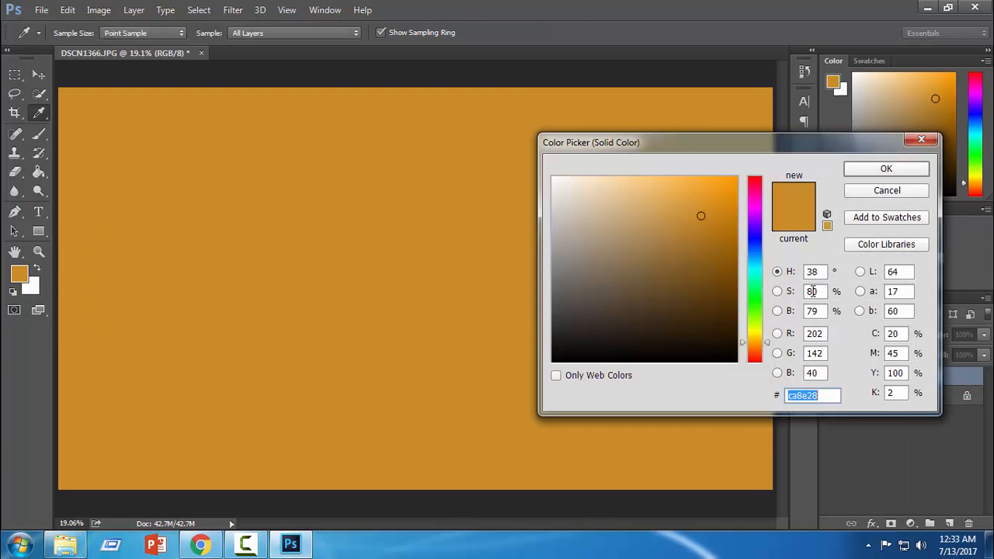
left_click(821, 272)
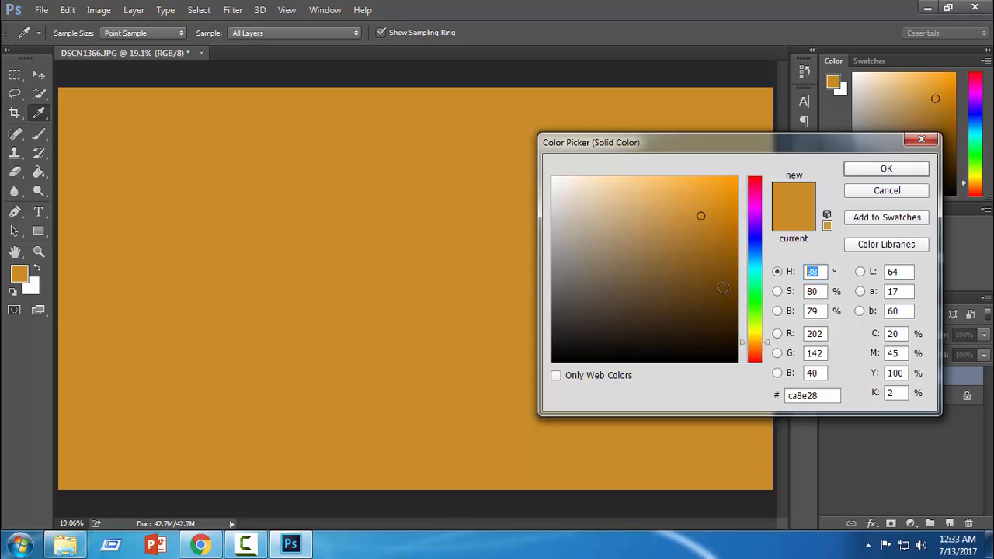
type("0")
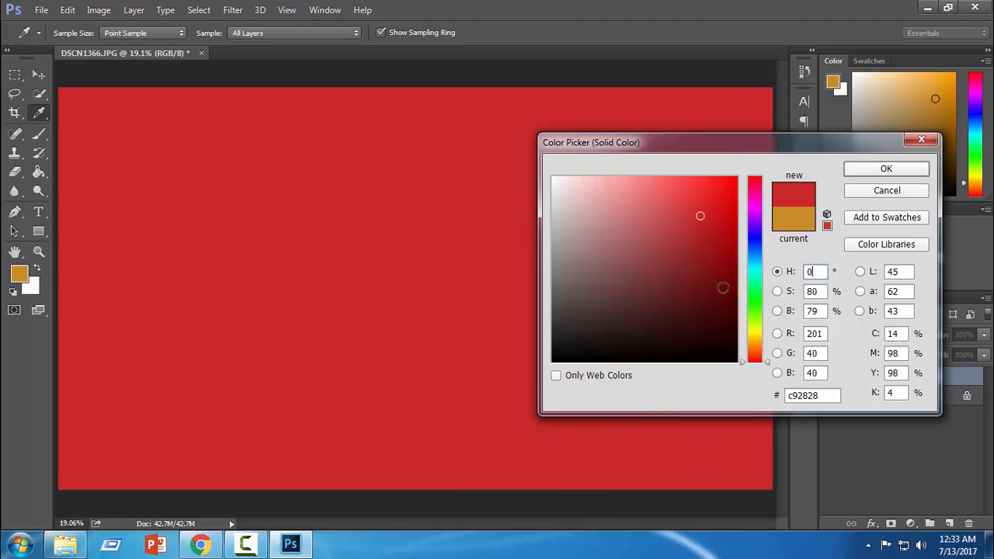
left_click(821, 292)
type("0")
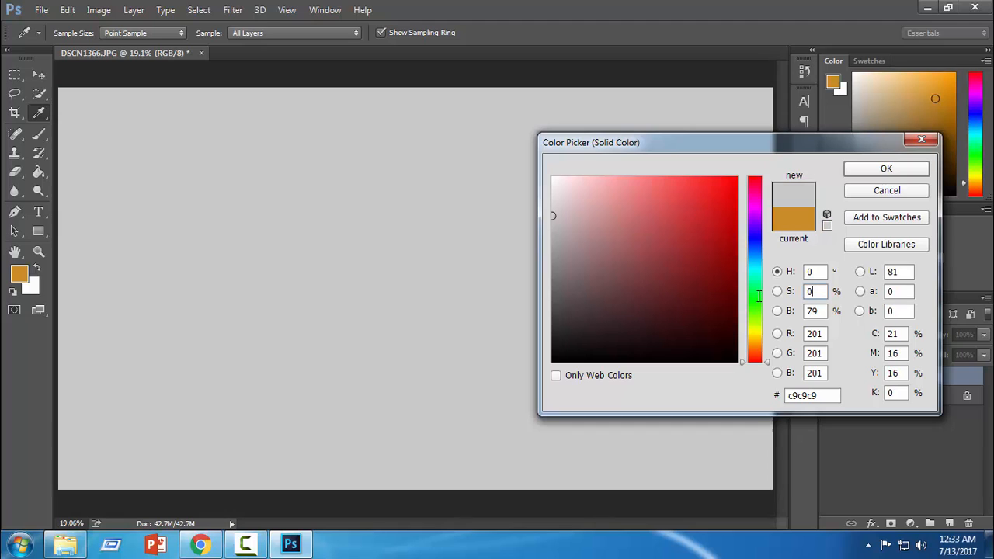
key("Tab")
type("16")
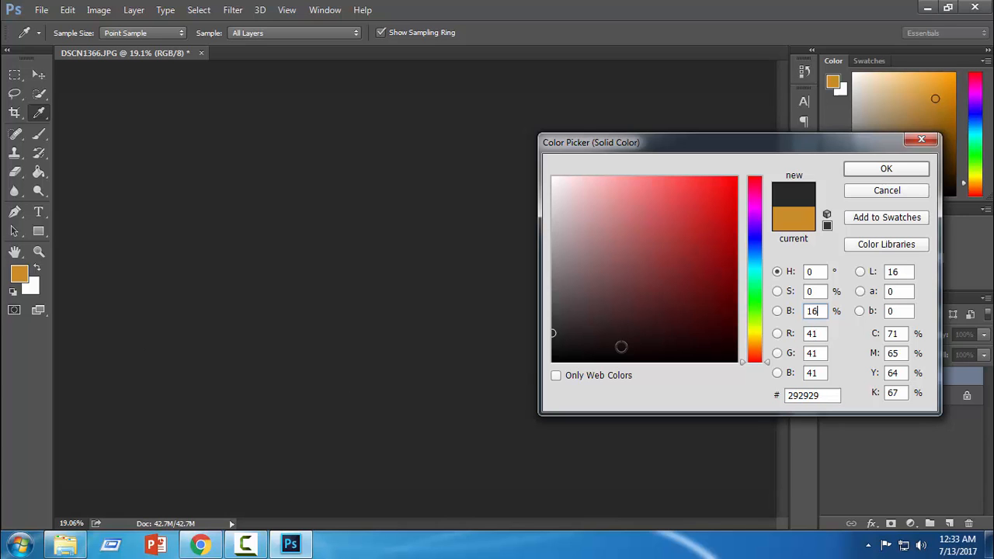
left_click(866, 173)
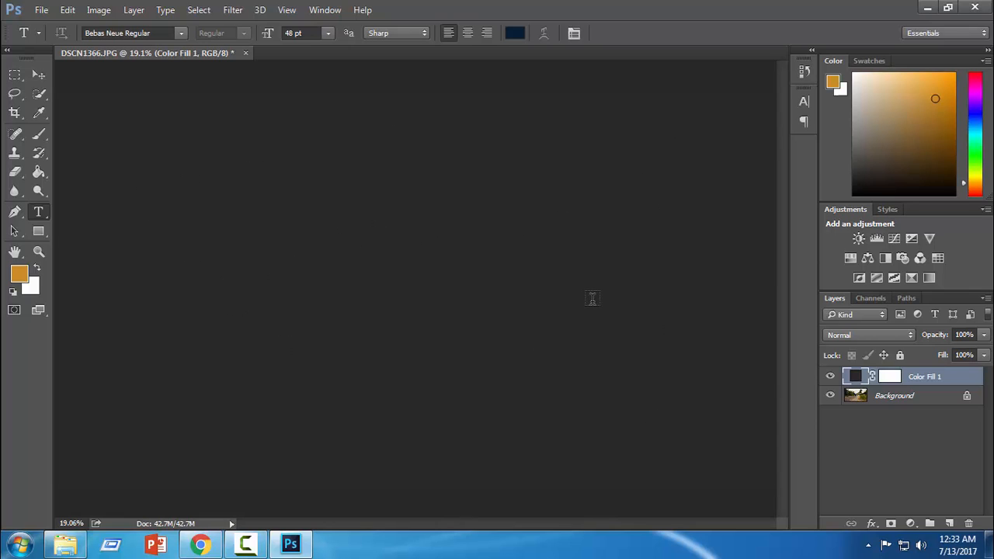
left_click(872, 334)
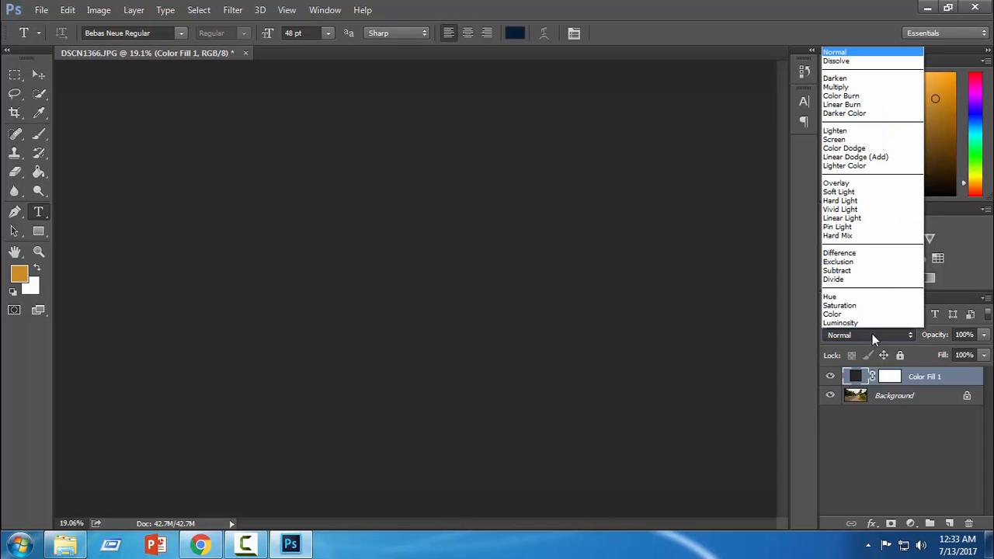
left_click(849, 268)
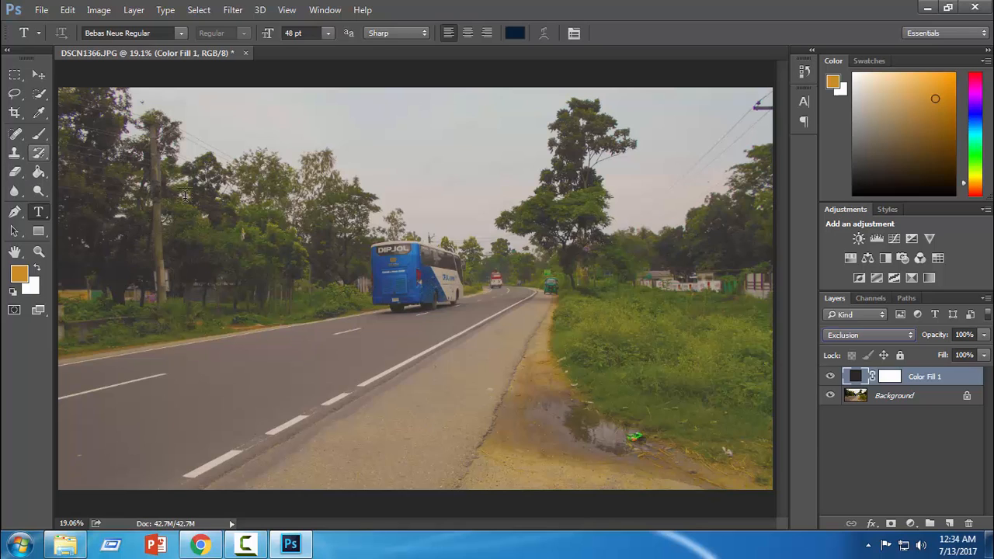
Paint light gray over the bus and nearby road on the Color Fill 1 layer mask with a large soft 1100 px brush.
left_click(39, 135)
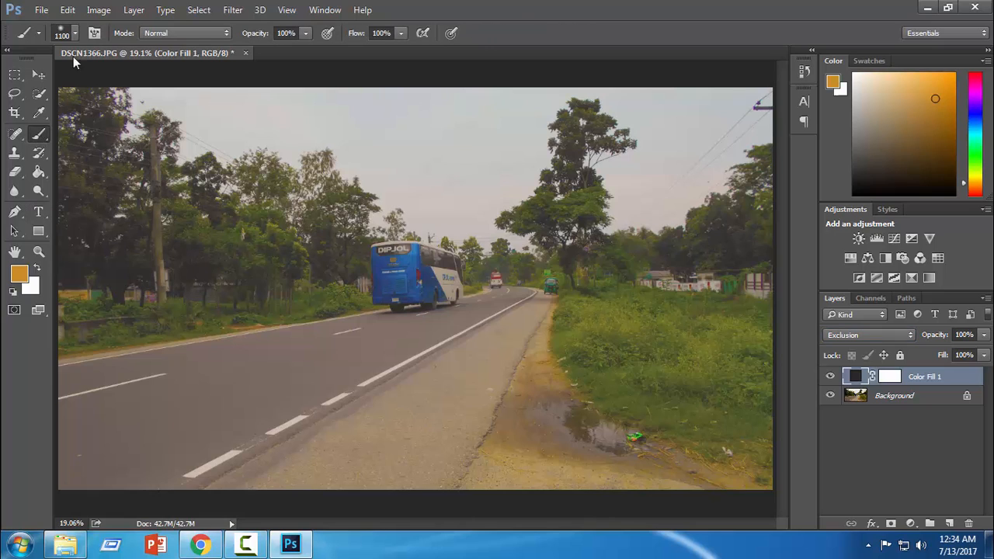
left_click(77, 34)
double_click(26, 174)
left_click(381, 264)
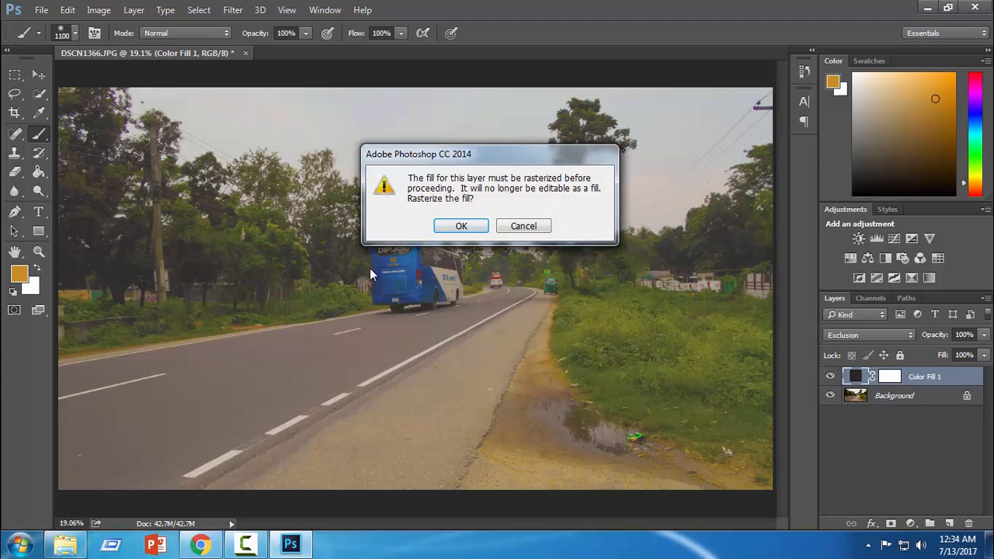
left_click(522, 227)
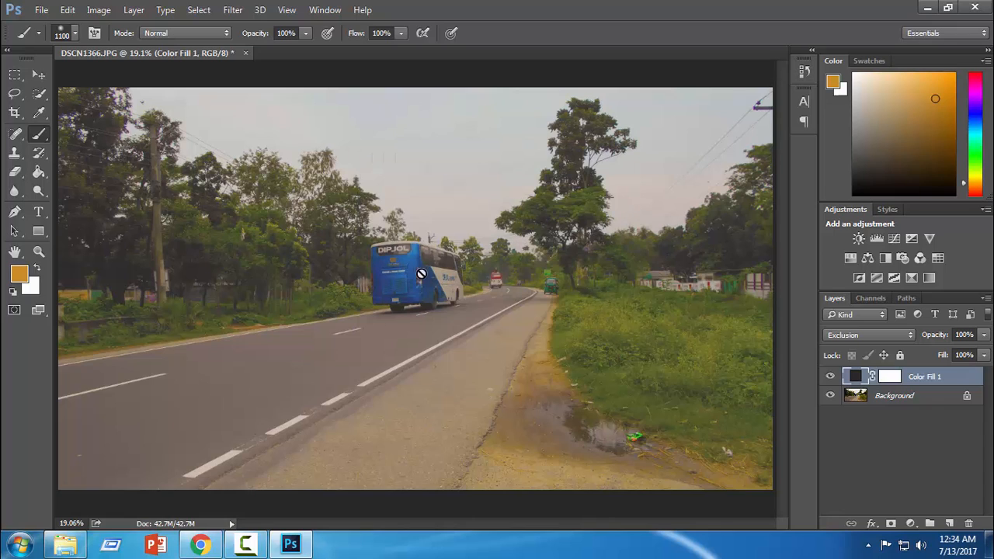
left_click(889, 378)
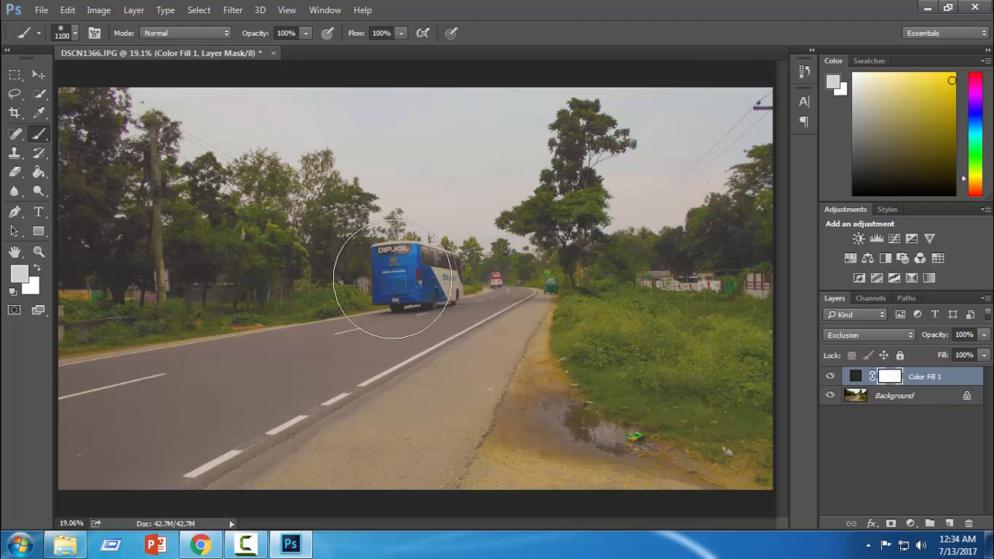
left_click_drag(412, 271, 424, 270)
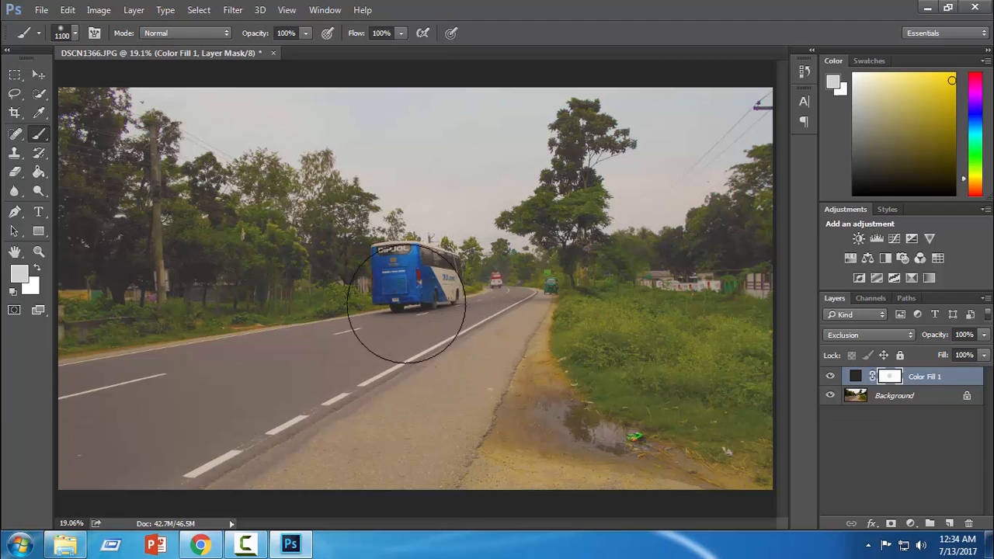
mouse_move(406, 303)
left_mouse_down()
mouse_move(427, 273)
mouse_move(384, 300)
mouse_move(387, 309)
mouse_move(432, 280)
mouse_move(406, 277)
mouse_move(413, 292)
mouse_move(398, 265)
mouse_move(400, 283)
mouse_move(399, 272)
mouse_move(417, 271)
mouse_move(460, 231)
mouse_move(417, 268)
left_mouse_up()
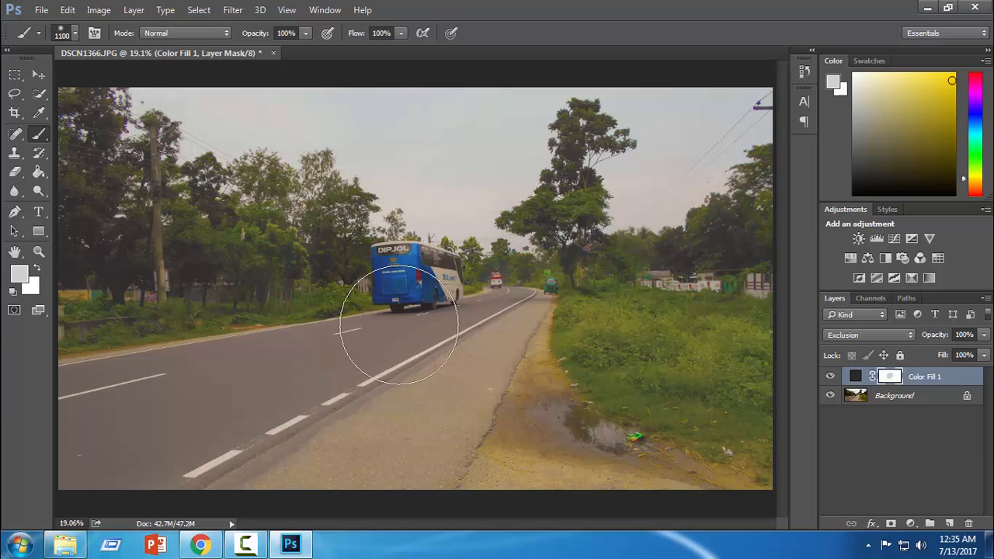
mouse_move(398, 325)
left_mouse_down()
mouse_move(443, 297)
mouse_move(433, 267)
mouse_move(330, 262)
mouse_move(419, 270)
left_mouse_up()
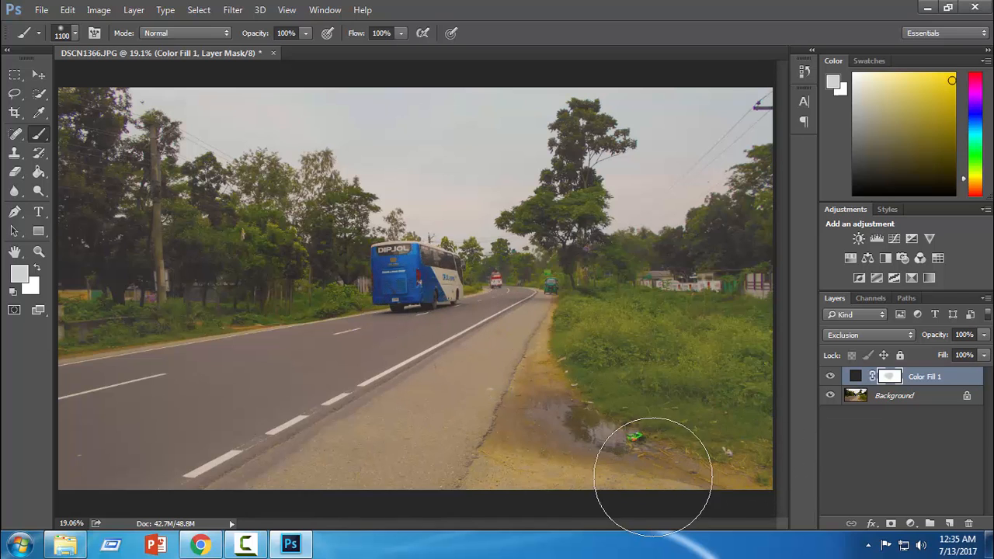
Add the dark blue text "DIPJOL" in 48 pt Bebas Neue Regular on the roadside grass.
left_click(39, 212)
left_click(599, 356)
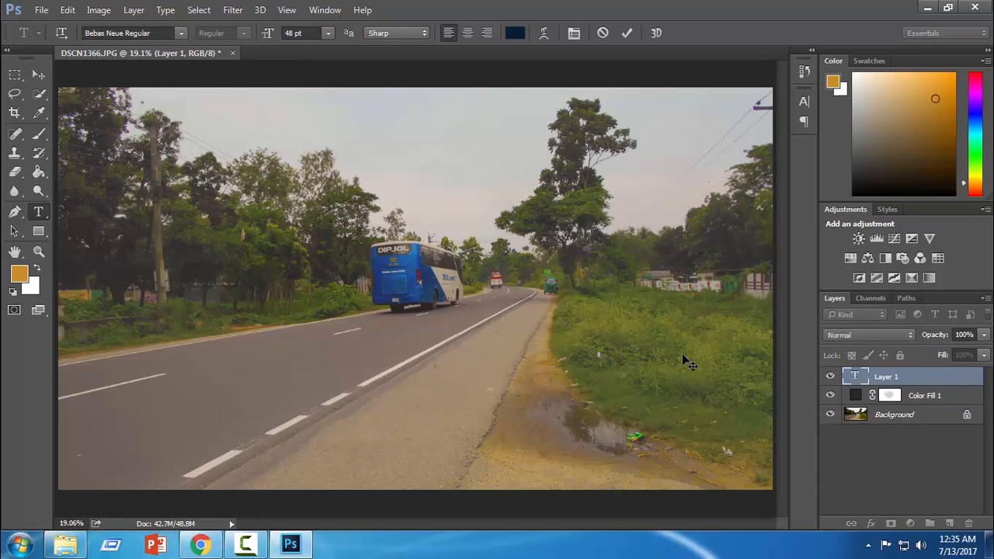
type("DIPJOL")
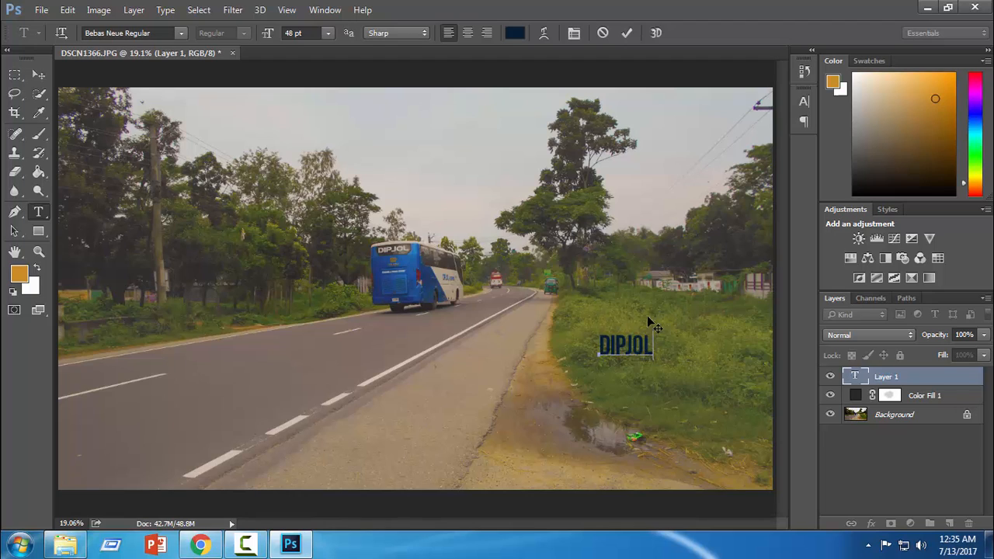
left_click(628, 33)
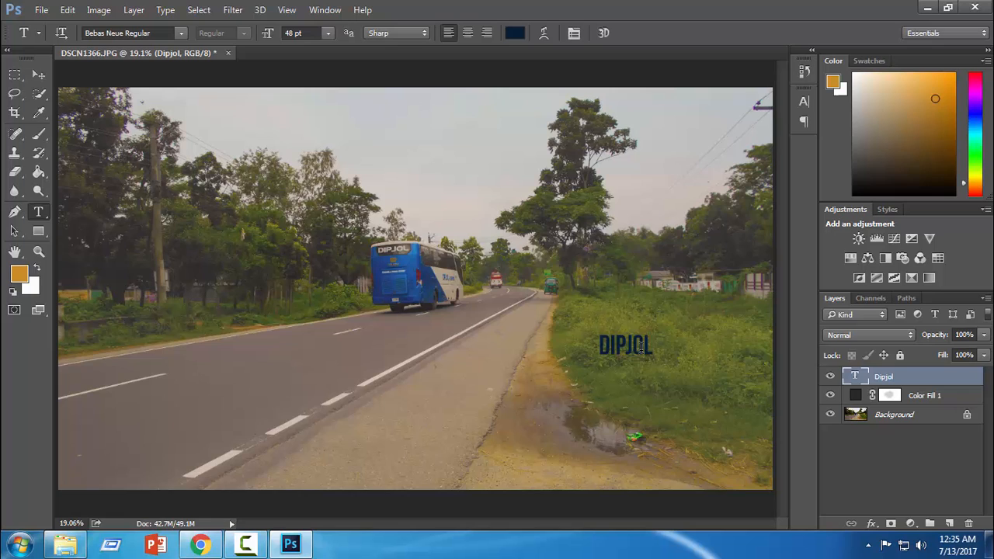
Enlarge the DIPJOL text to about 356% width and 238% height across the grass and set its blend mode to Soft Light.
key("ctrl+t")
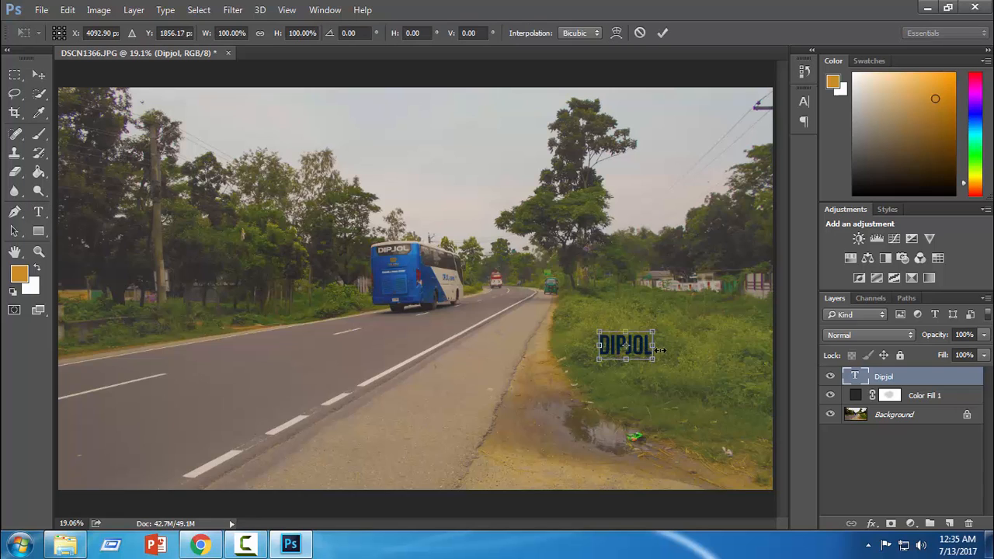
left_click_drag(655, 359, 755, 378)
left_click_drag(649, 346, 620, 327)
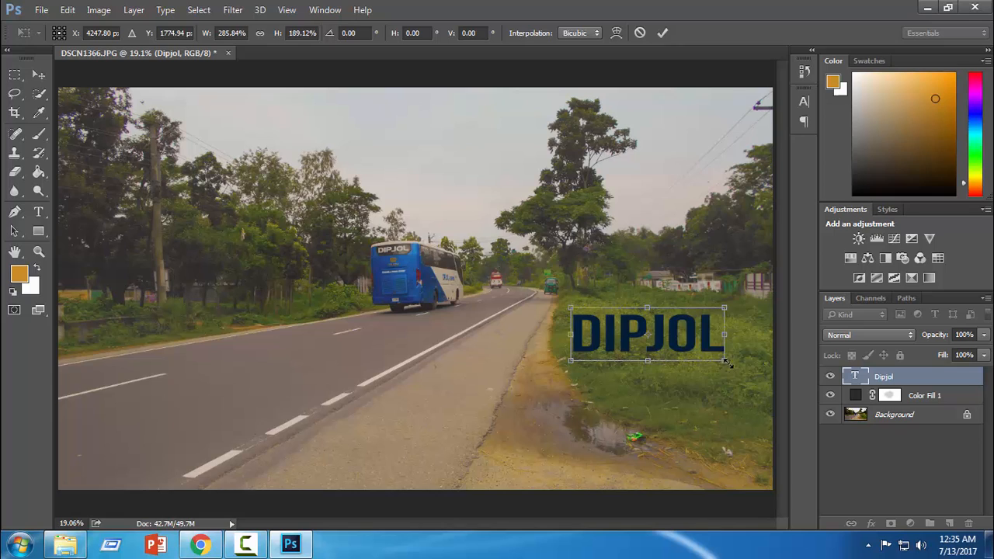
left_click_drag(728, 362, 763, 377)
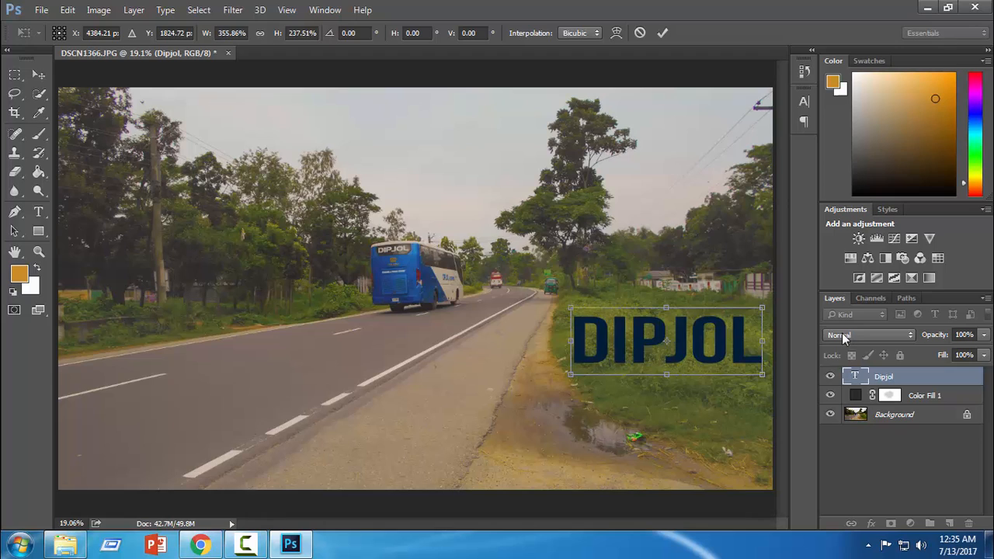
left_click(869, 336)
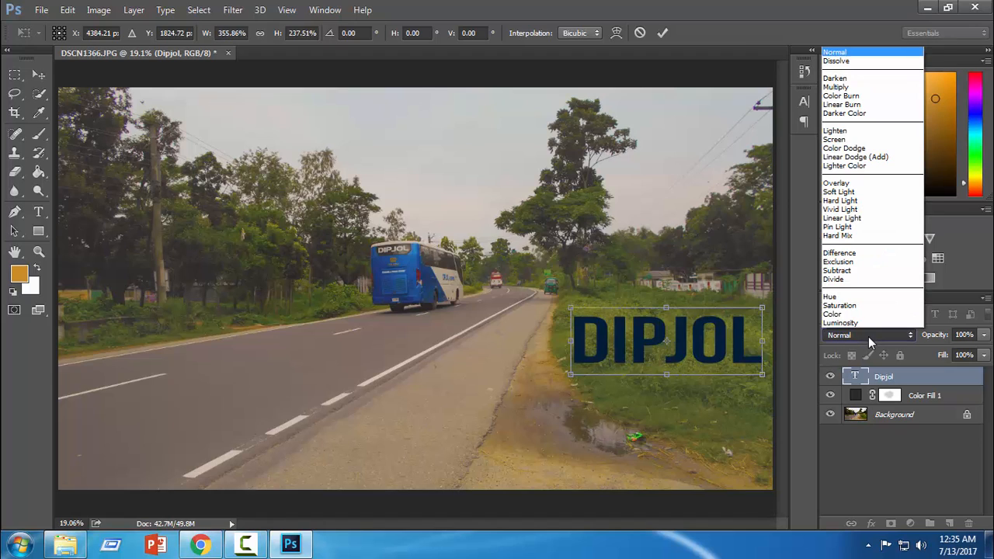
left_click(842, 193)
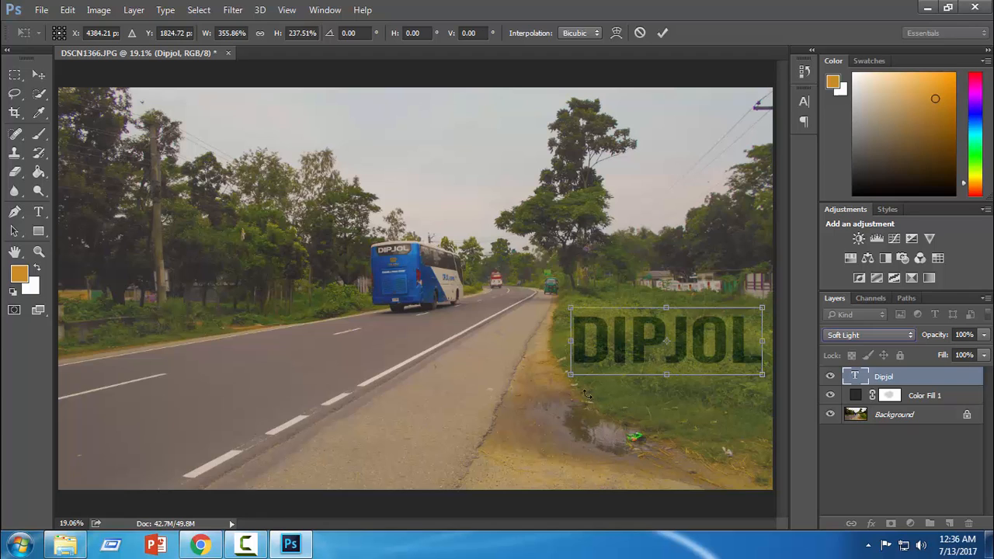
Stretch the DIPJOL text toward the road to about 442% width and 258% height, move it slightly up and apply the transform.
left_click_drag(570, 374, 525, 380)
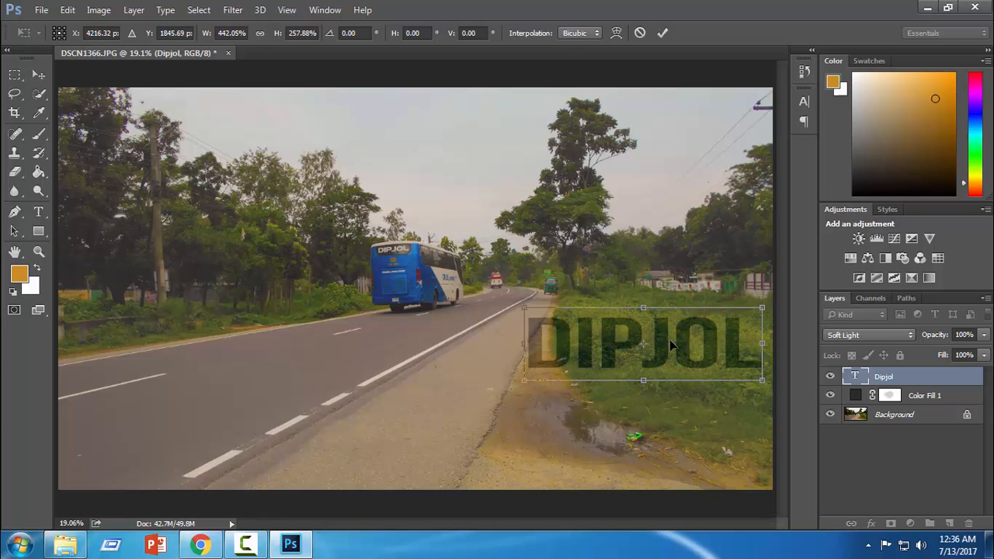
left_click_drag(674, 329, 674, 315)
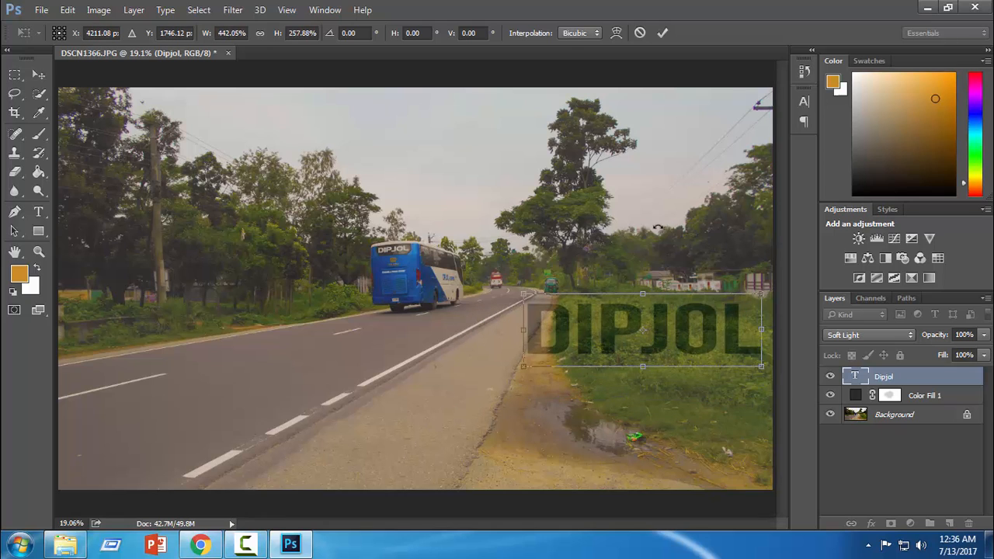
left_click(663, 33)
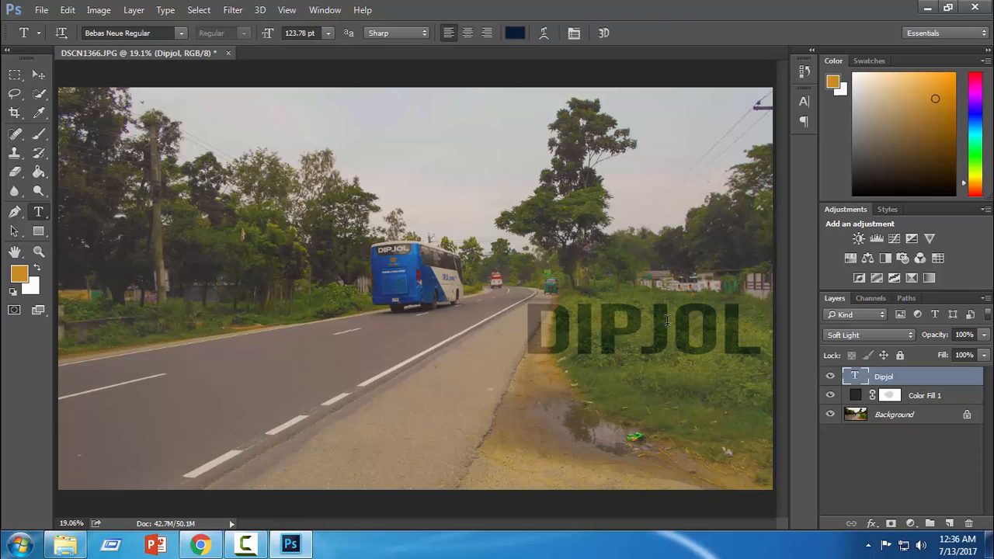